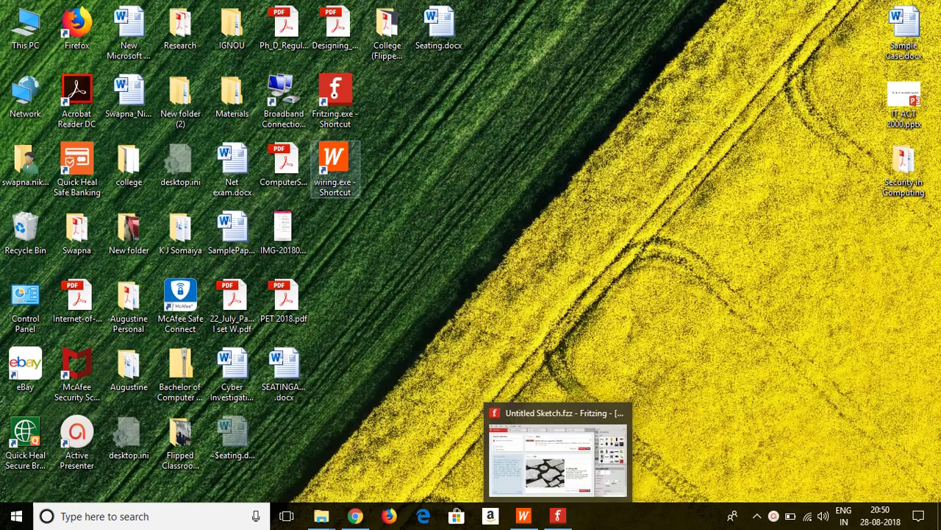
Step: Launch Fritzing from the desktop and cancel the cleaning of the modified parts files
double_click(336, 112)
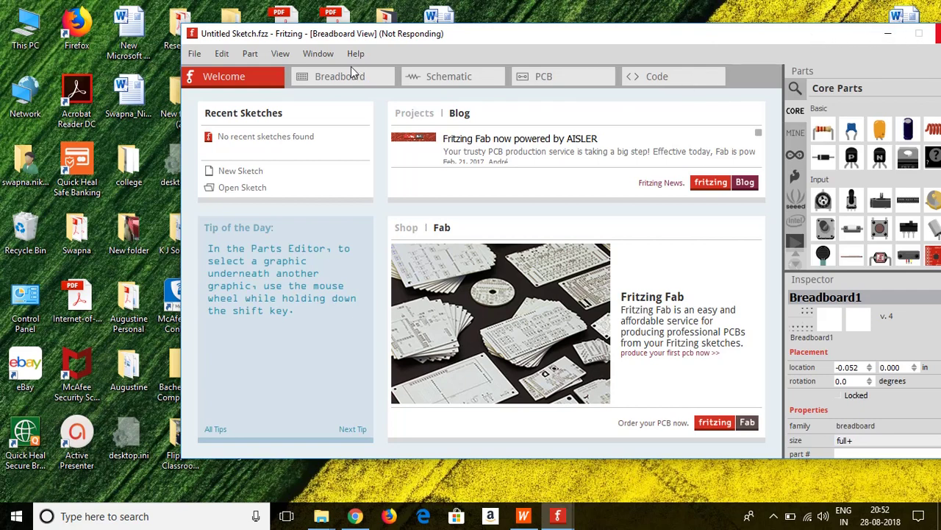
left_click(887, 33)
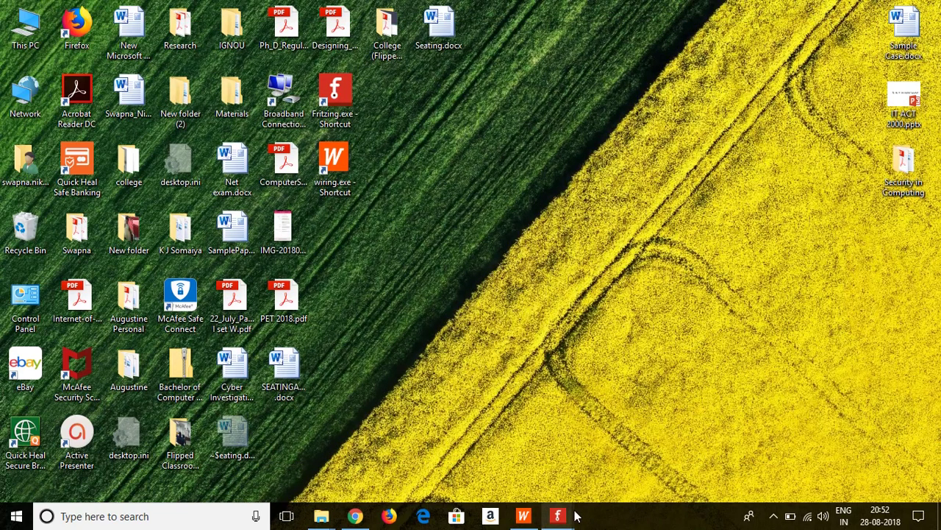
mouse_move(573, 513)
mouse_move(573, 456)
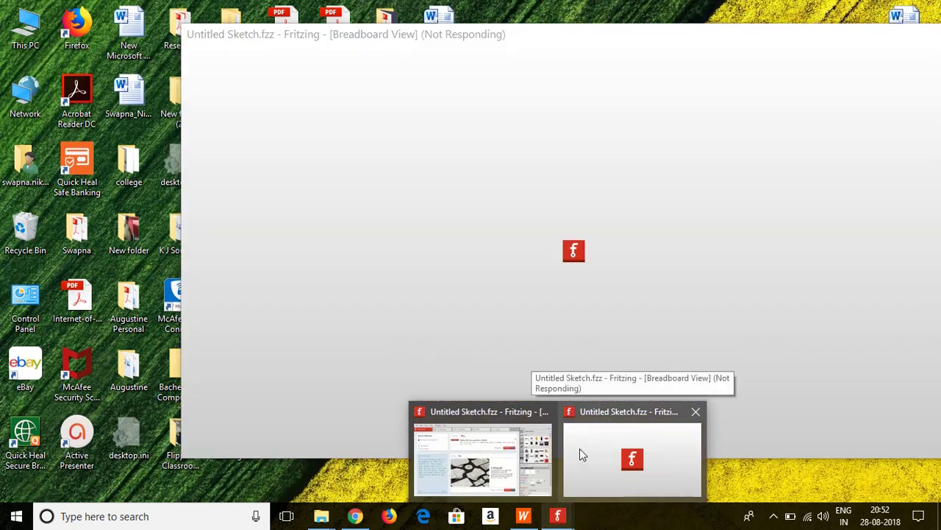
left_click(580, 448)
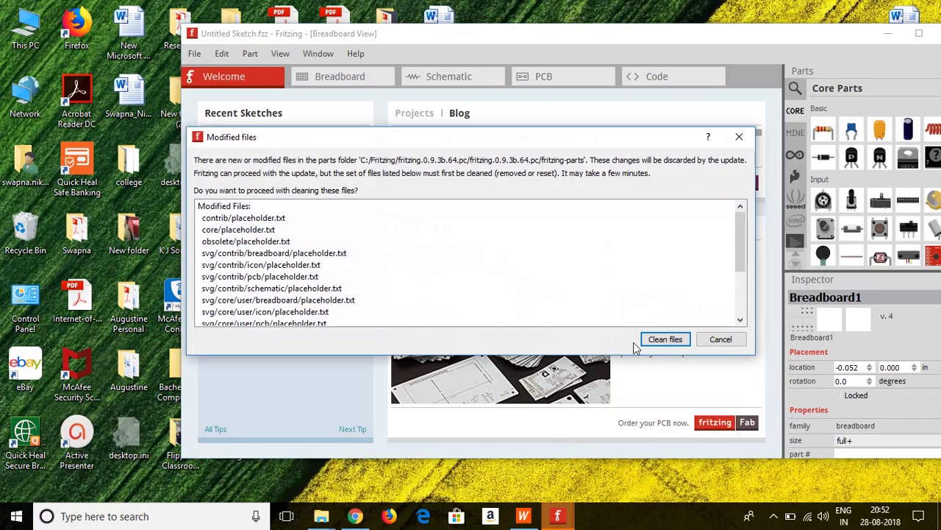
left_click(722, 339)
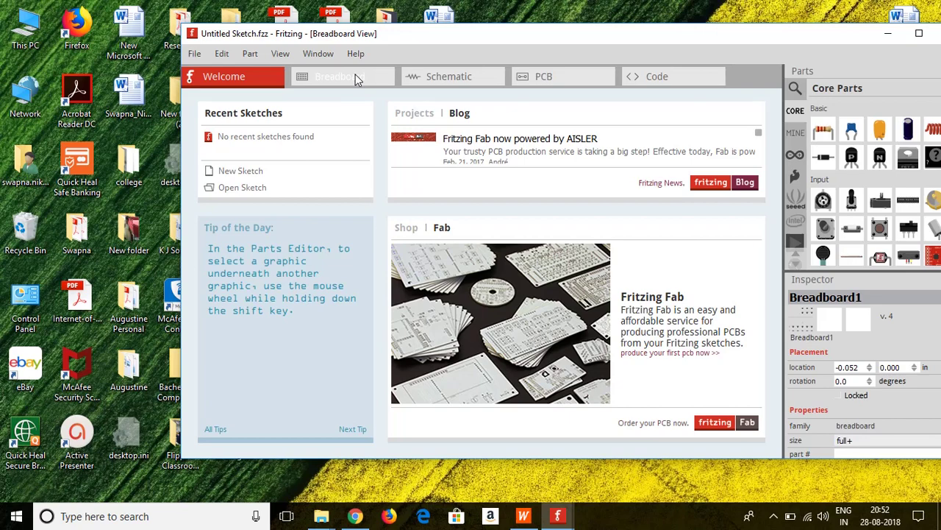
Step: Move the Fritzing window fully into view and open the sketch's breadboard view
left_click_drag(413, 38, 312, 33)
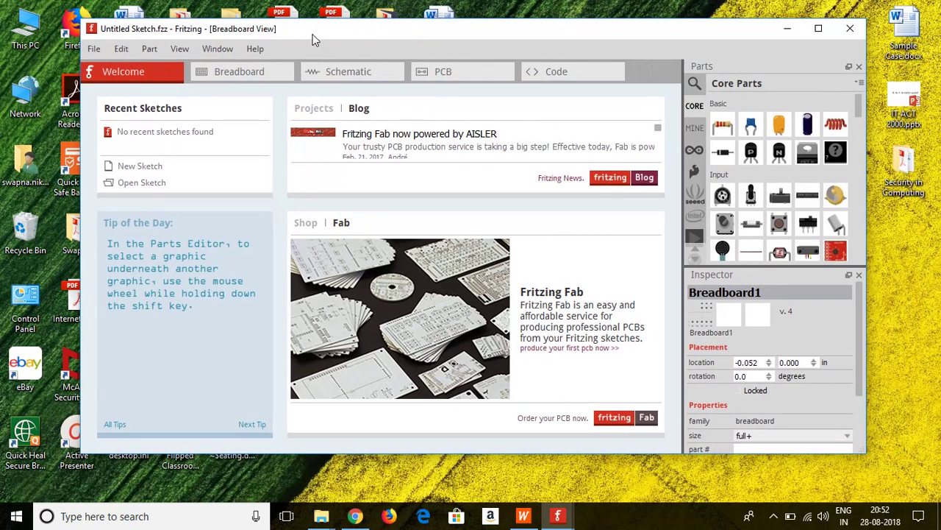
left_click(242, 72)
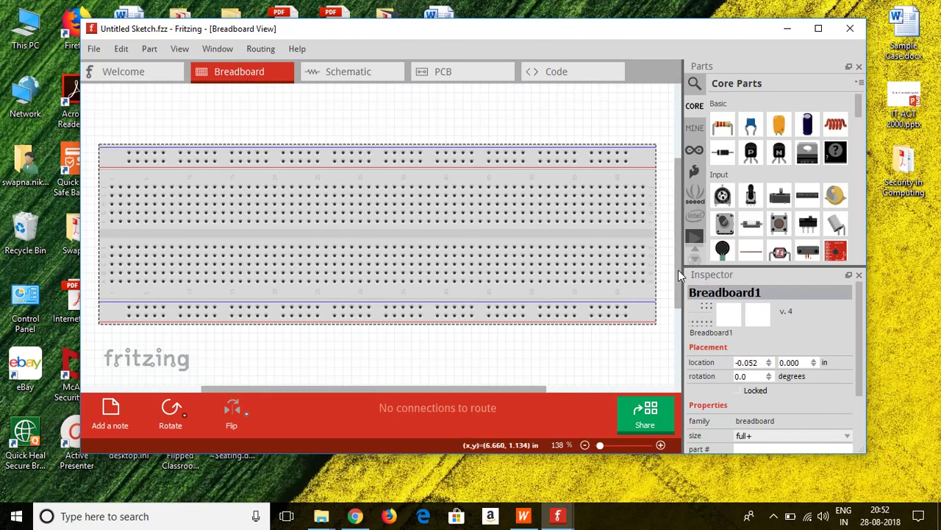
left_click_drag(678, 269, 678, 215)
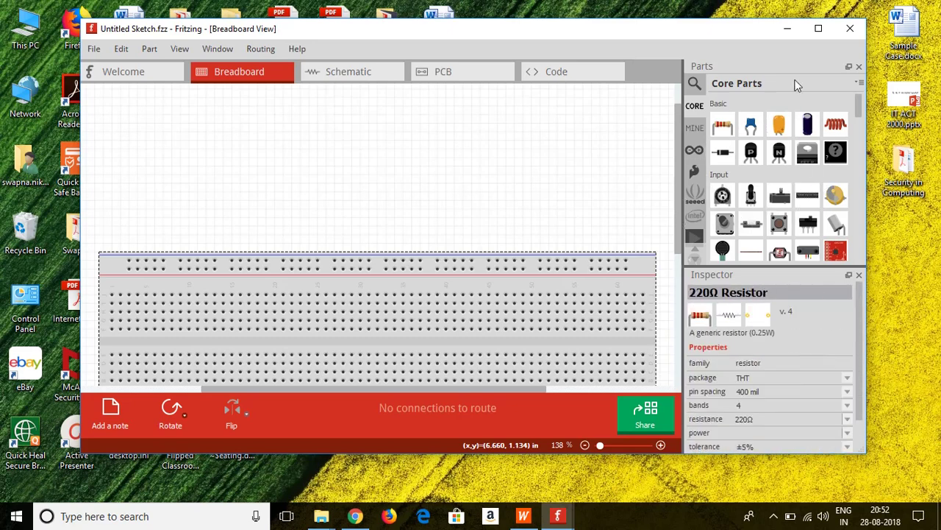
Step: Place an Arduino Uno (Rev3) from the Arduino parts above the breadboard, overlapping its upper edge
left_click(722, 128)
left_click(695, 152)
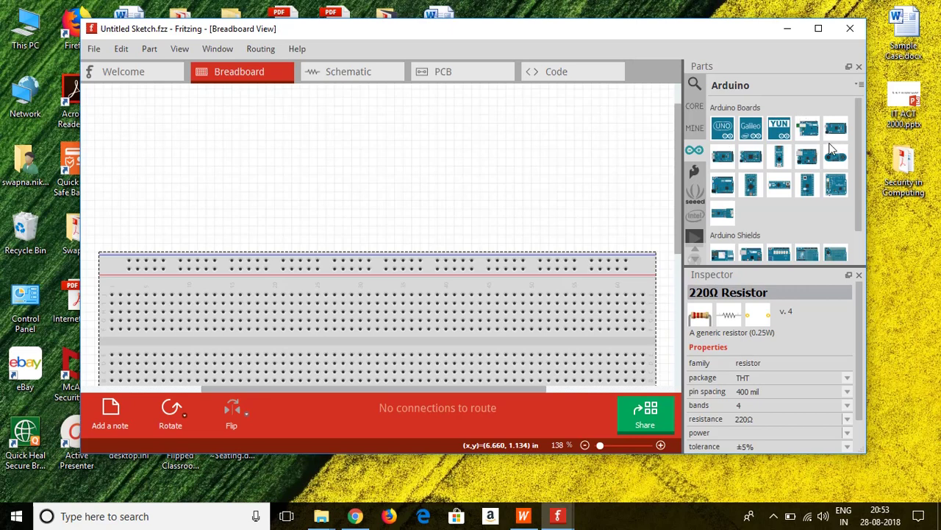
left_click(723, 130)
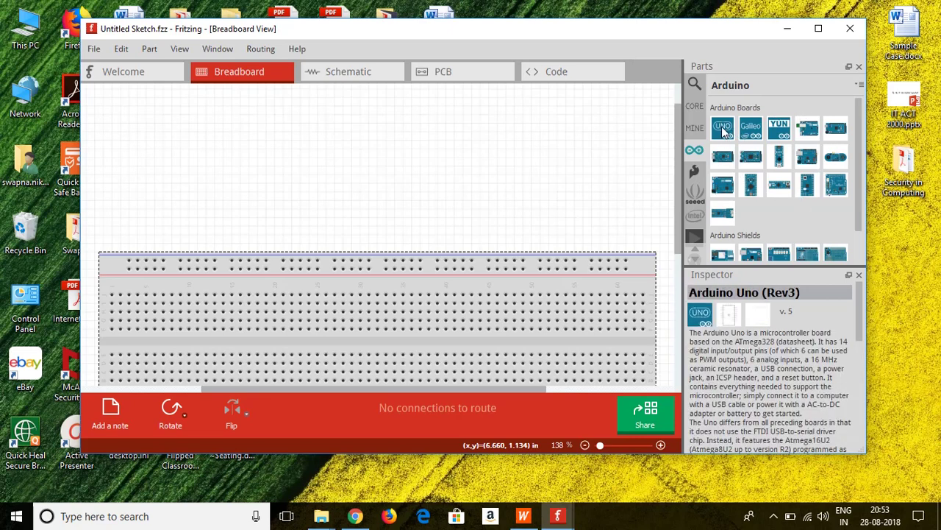
left_click_drag(723, 129, 538, 157)
left_click_drag(627, 214, 413, 170)
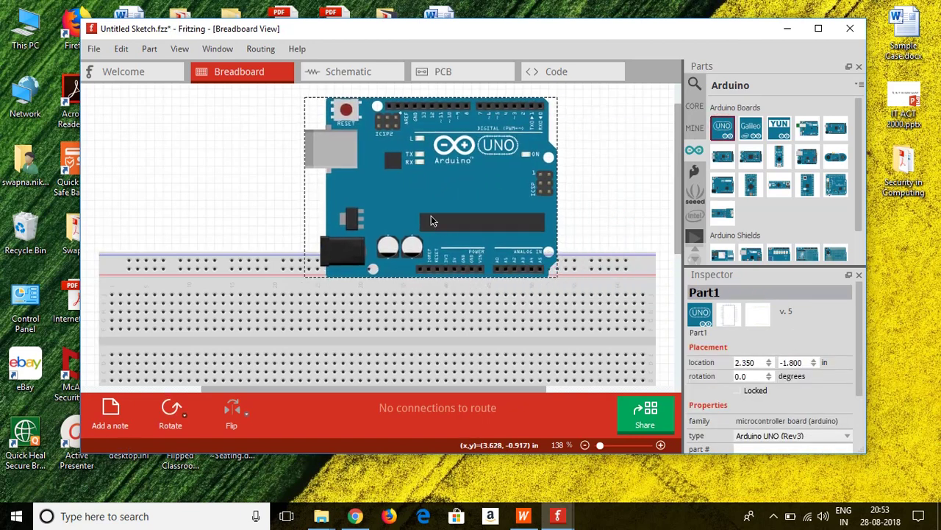
Step: Shift the breadboard down to a vertical location of 0.400 in so it clears the Arduino Uno
left_click(435, 288)
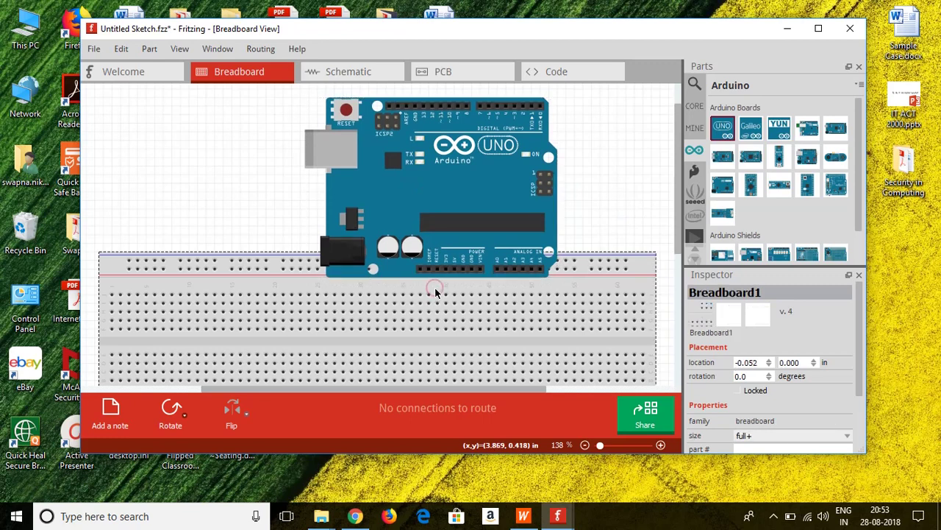
key("Down")
key("Down")
key("Down")
key("Down")
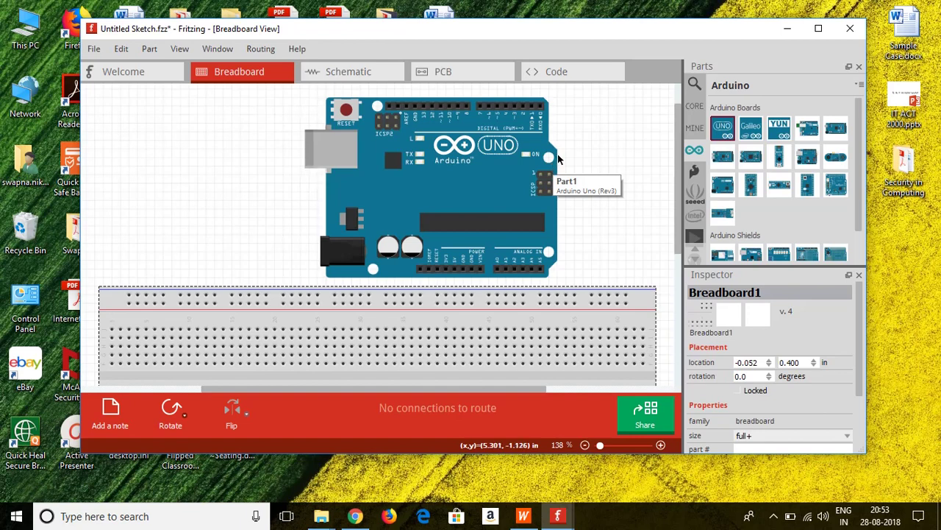
scroll(561, 150, "up", 2)
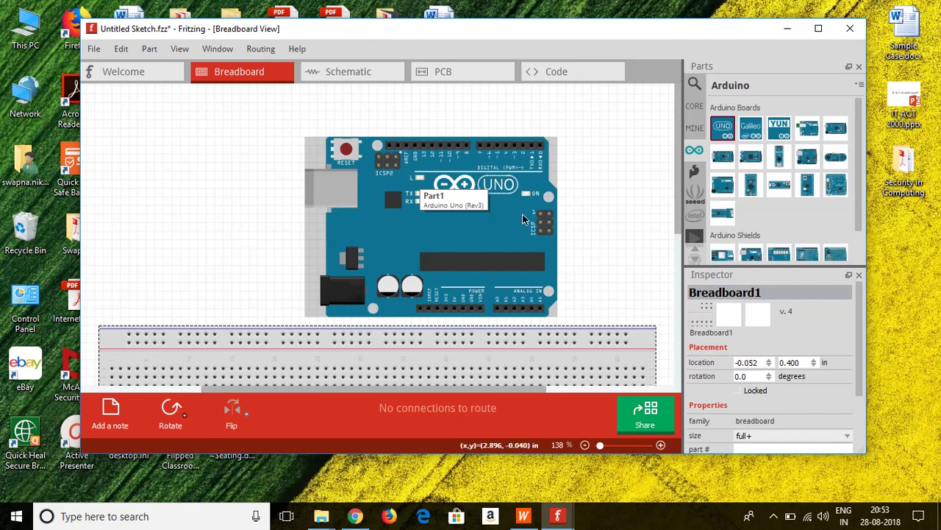
left_click_drag(681, 184, 681, 204)
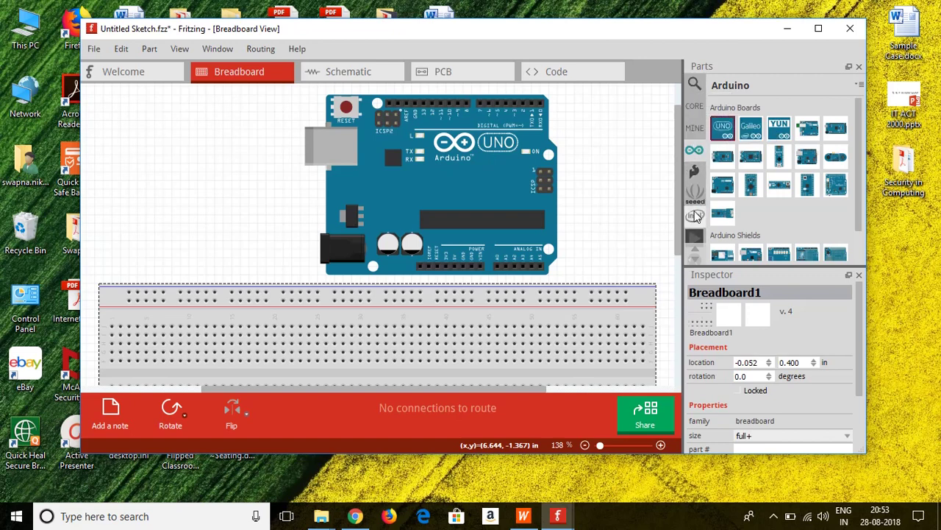
Step: Search the parts library for LED and place the clear 10mm LED on the left part of the breadboard
left_click(695, 85)
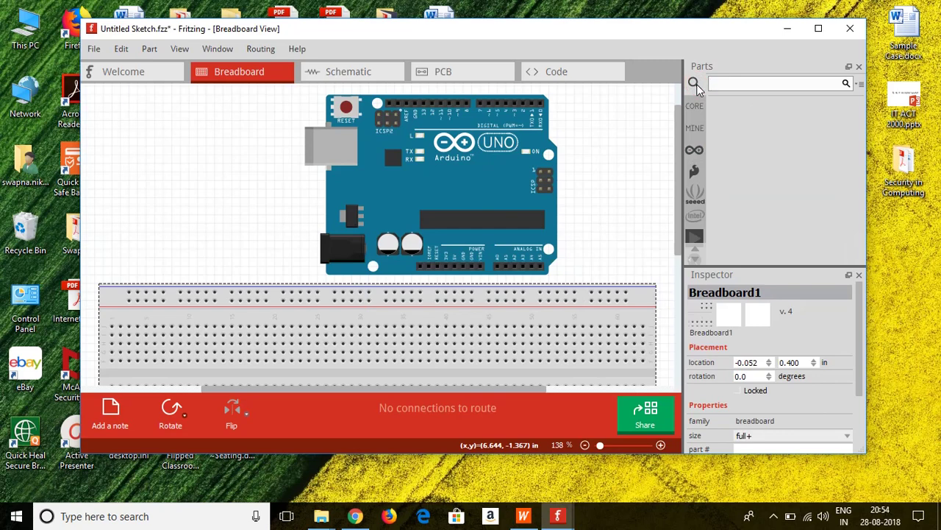
type("LED")
left_click(846, 83)
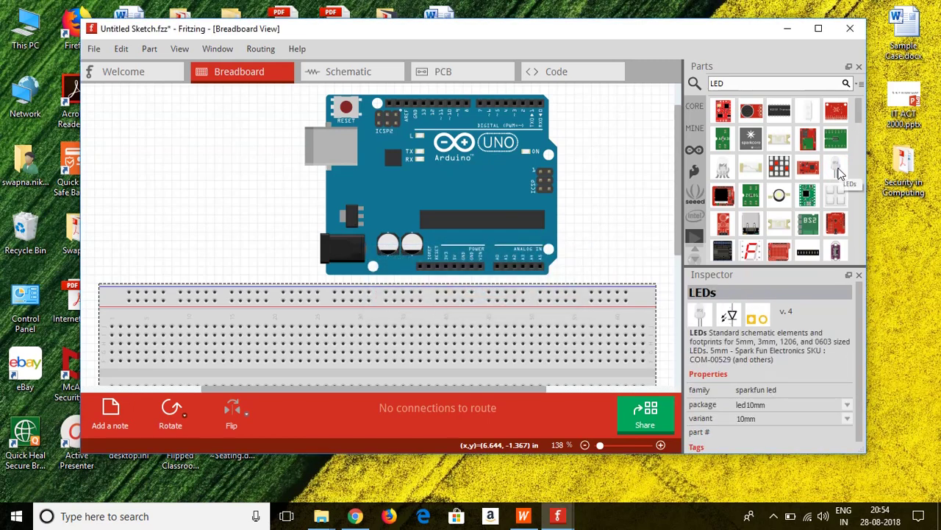
left_click(839, 170)
left_click_drag(836, 167, 219, 275)
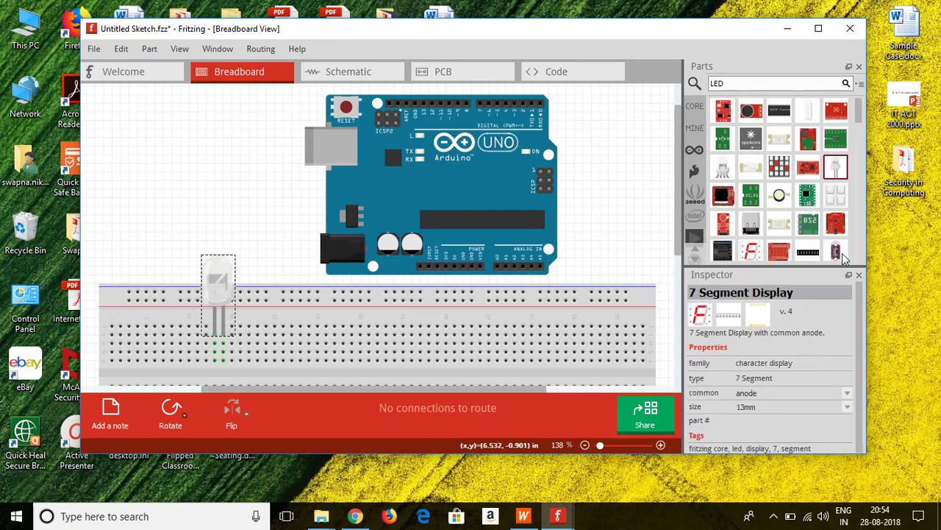
left_click_drag(859, 295, 866, 361)
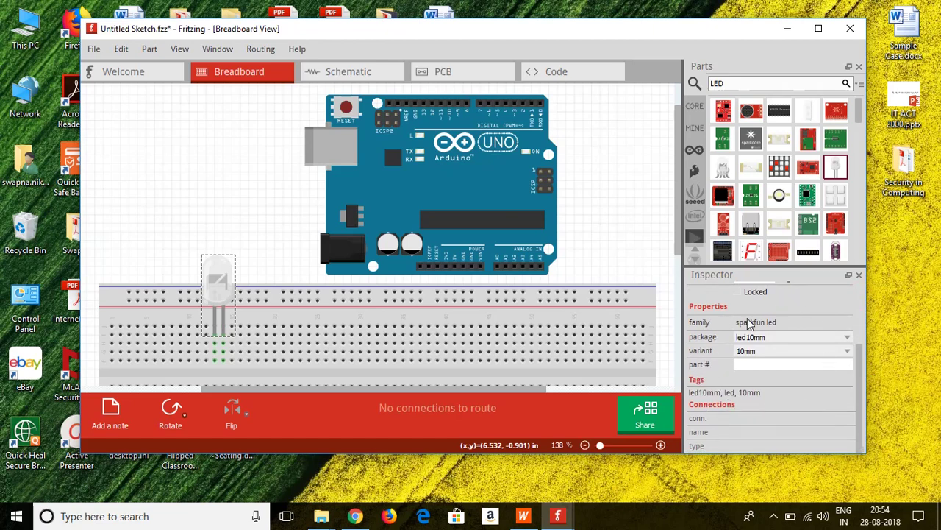
scroll(790, 289, "up", 2)
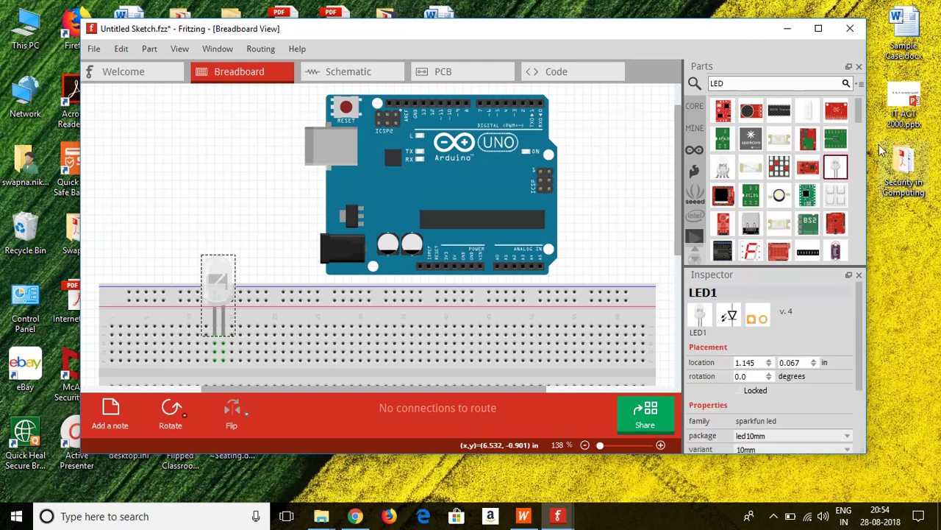
Step: Place two 5 mm Red (633nm) LEDs side by side on the breadboard, to the right of the clear LED
left_click_drag(860, 118, 860, 127)
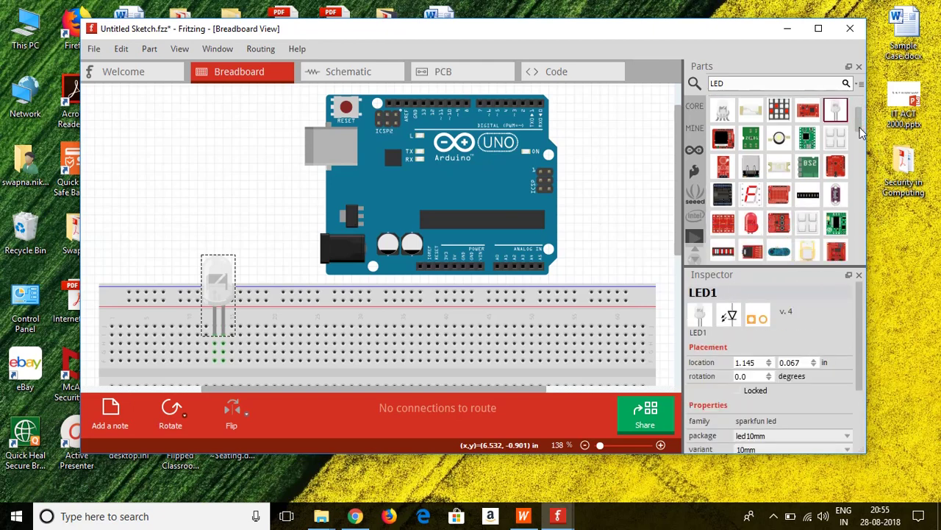
mouse_move(751, 224)
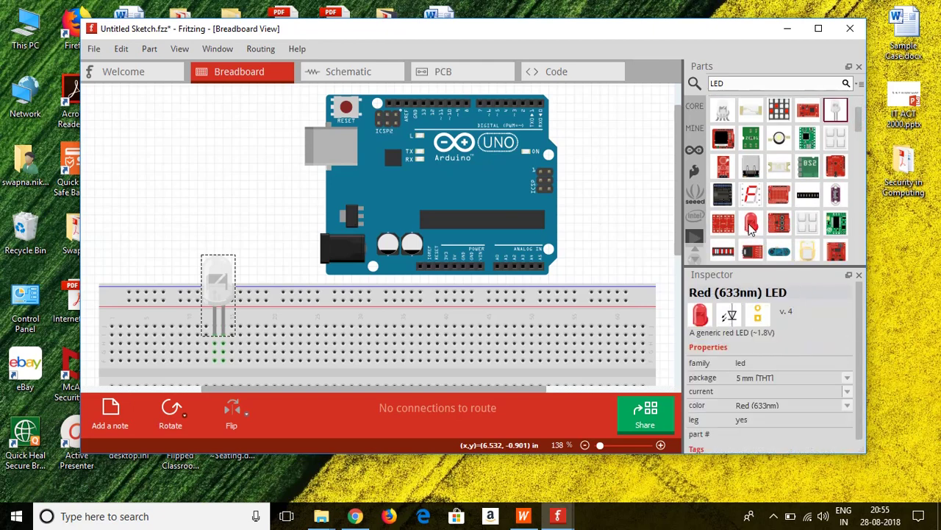
left_click_drag(751, 223, 282, 287)
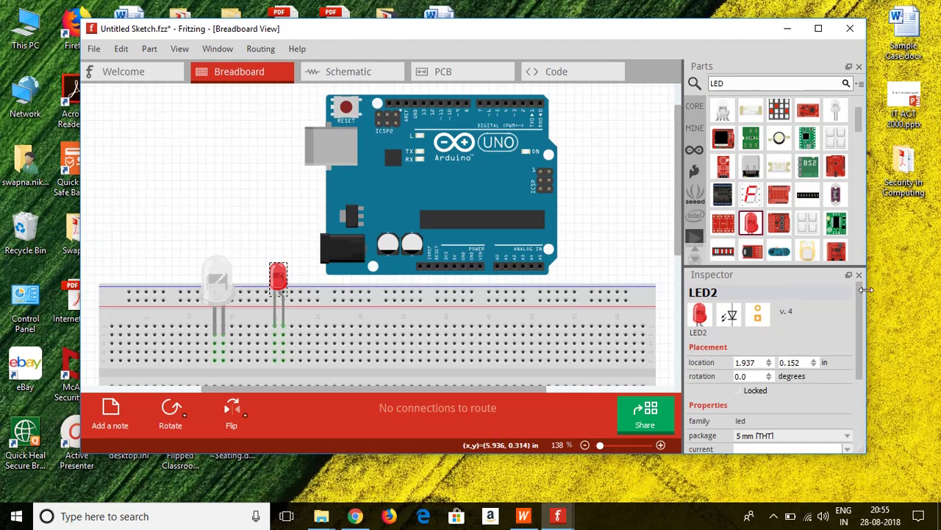
left_click_drag(862, 305, 864, 369)
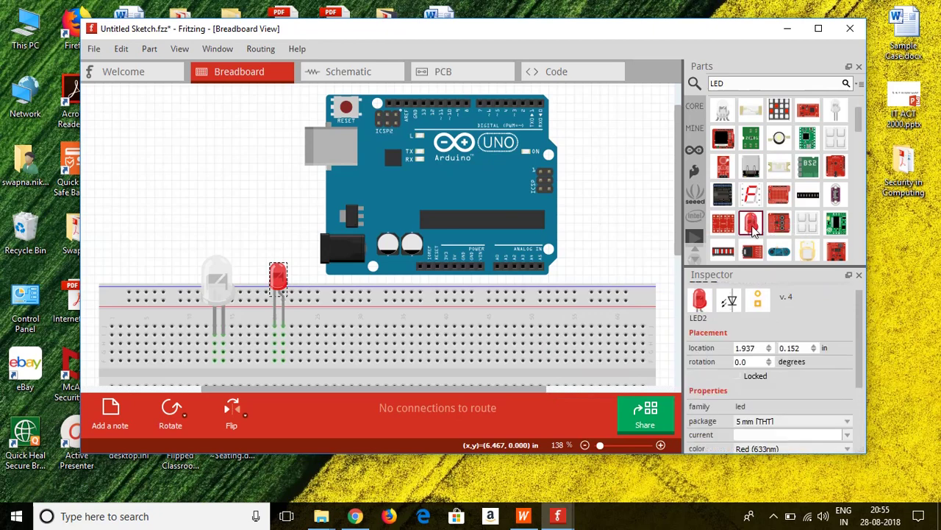
left_click_drag(751, 224, 330, 288)
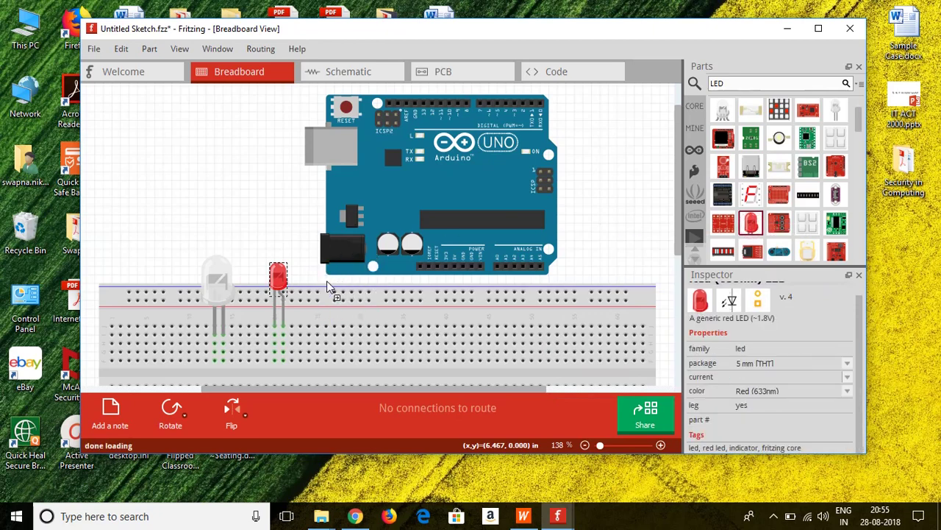
Step: Copy the first red LED and place the copy on the breadboard to the right of the other two red LEDs
left_click(279, 279)
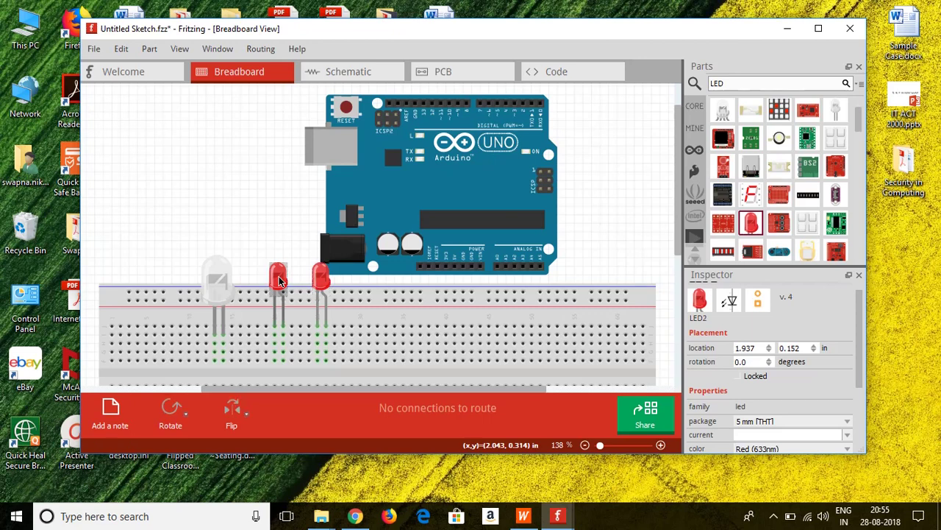
right_click(279, 280)
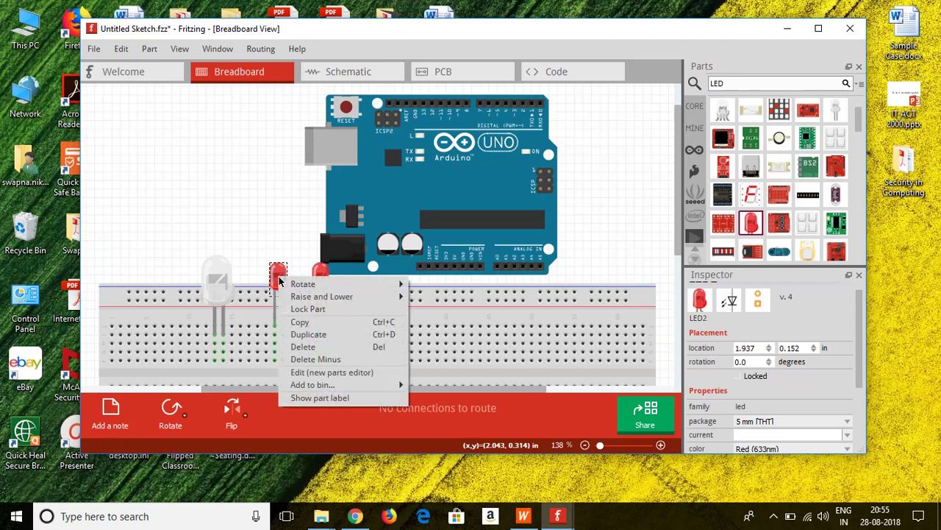
left_click(329, 326)
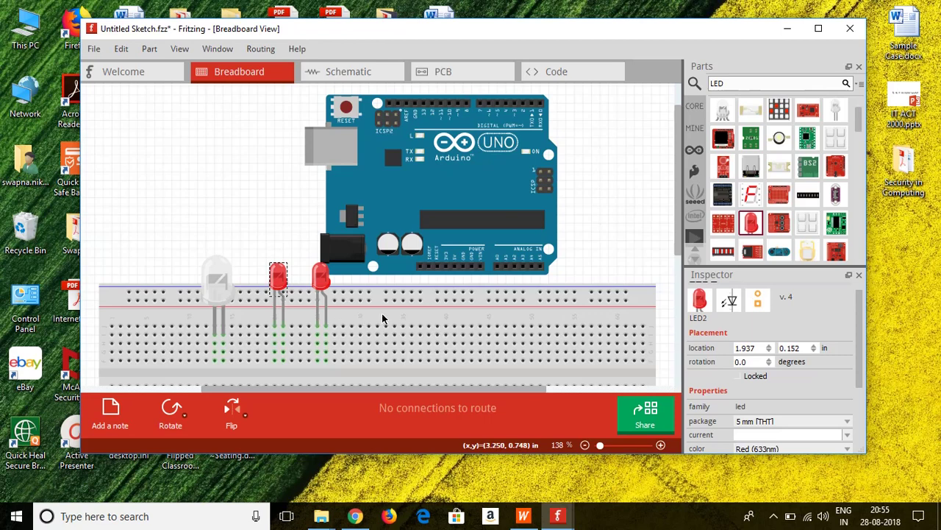
key("ctrl+v")
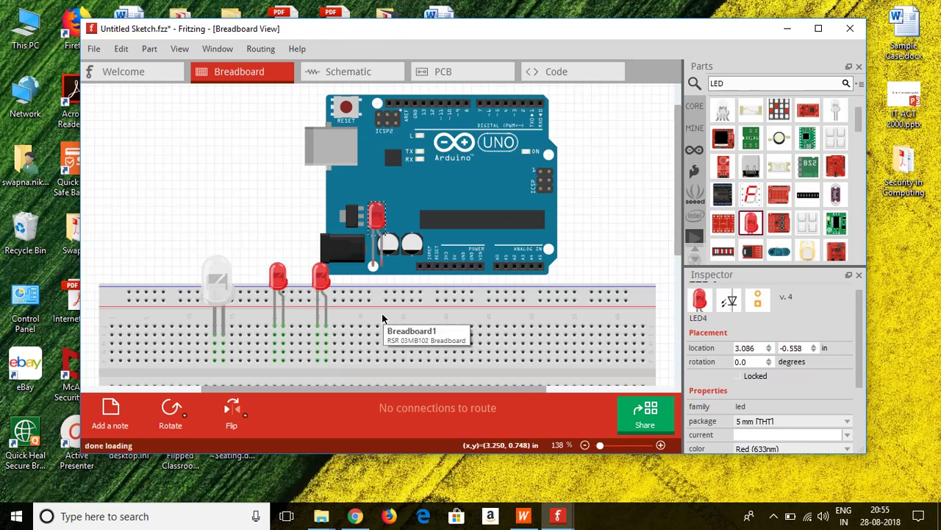
left_click_drag(377, 220, 362, 276)
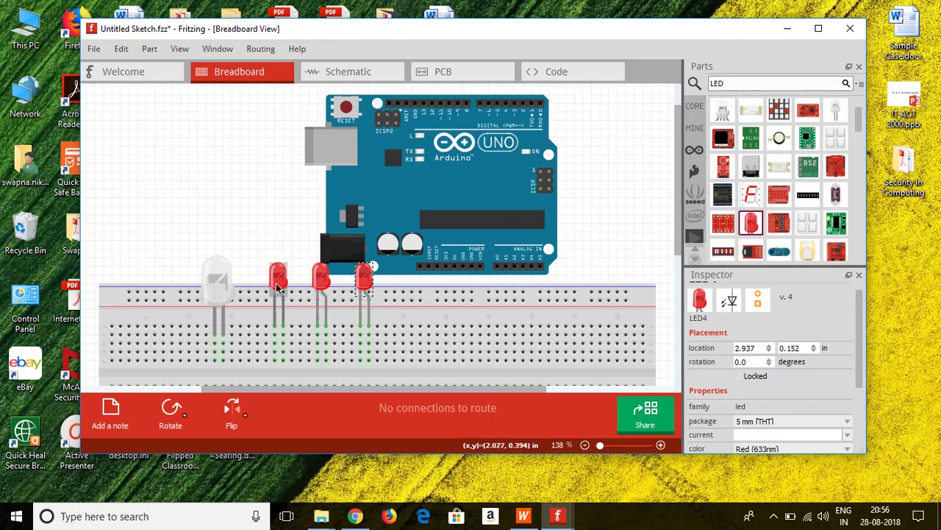
Step: Change the middle red LED's color to Green (565nm)
left_click(320, 279)
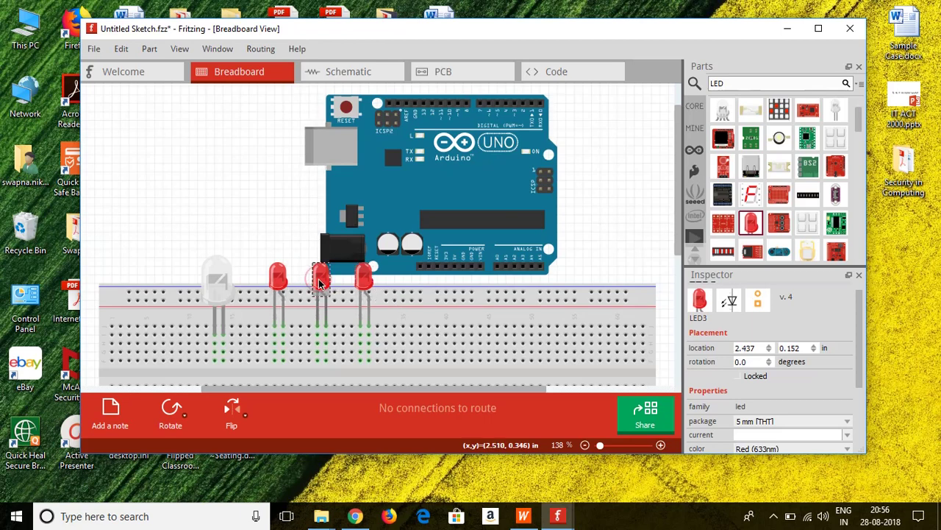
left_click(846, 448)
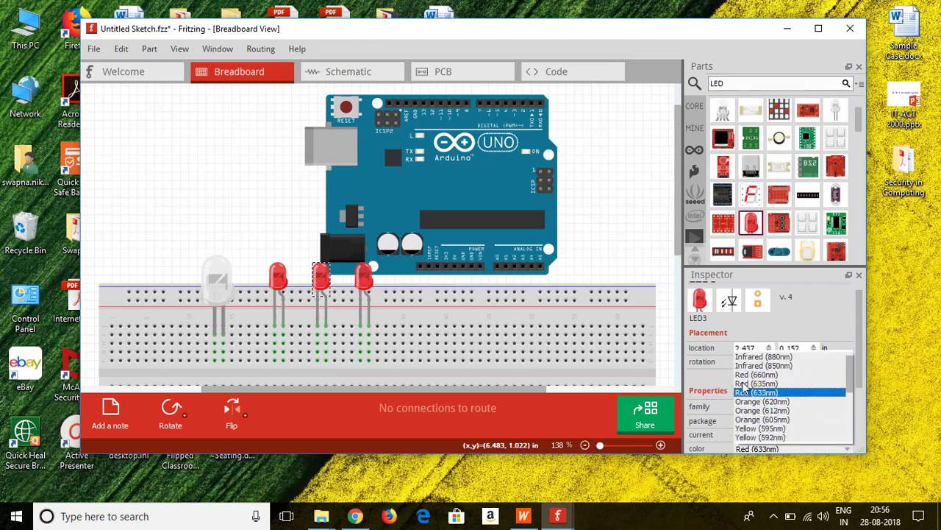
key("Up")
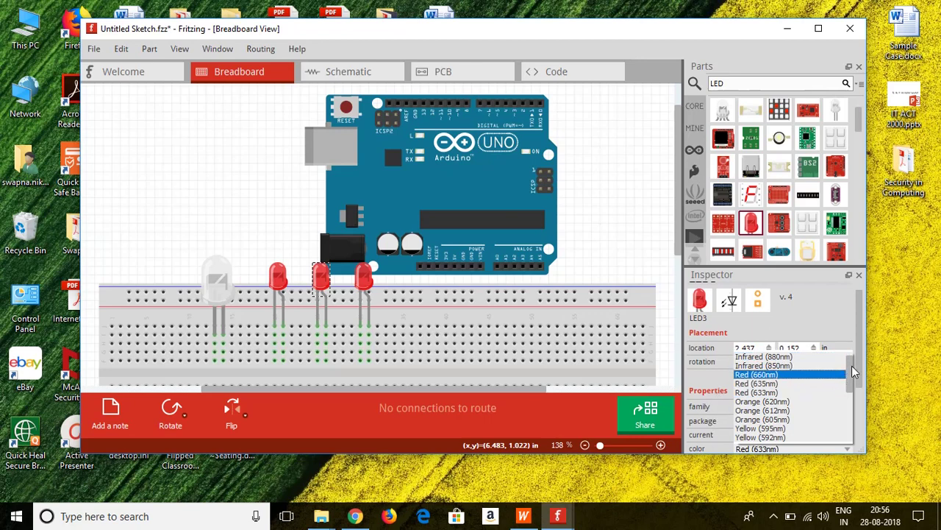
scroll(853, 371, "up", 1)
scroll(853, 371, "down", 1)
left_click_drag(853, 372, 851, 427)
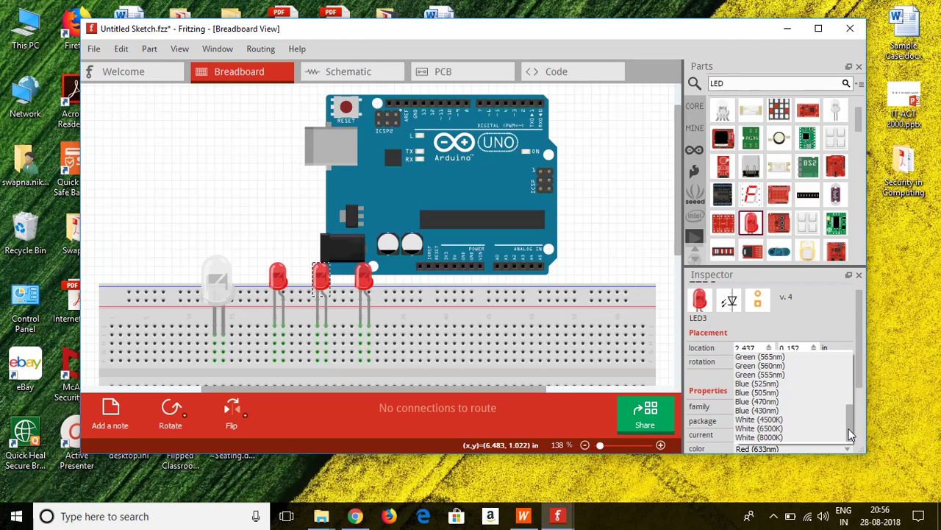
left_click(751, 358)
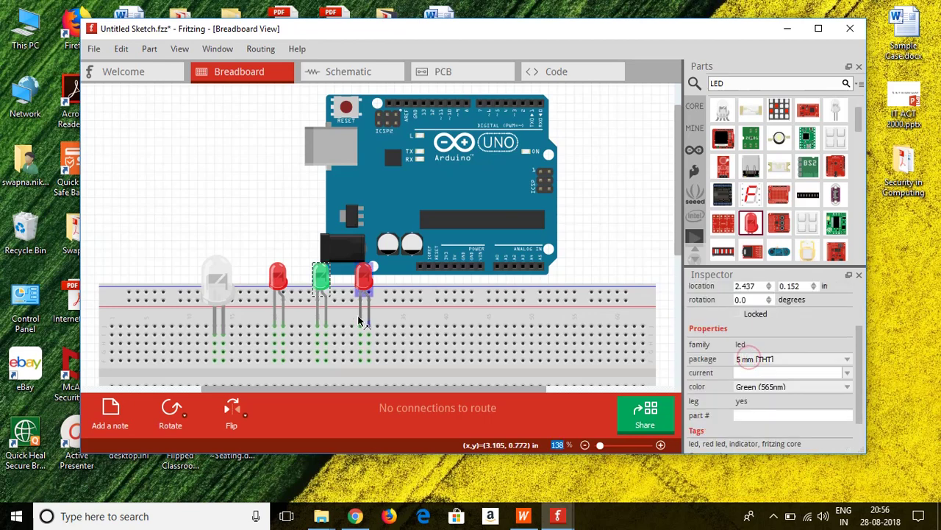
Step: Change the color of the rightmost red LED to Blue (525nm)
left_click(362, 284)
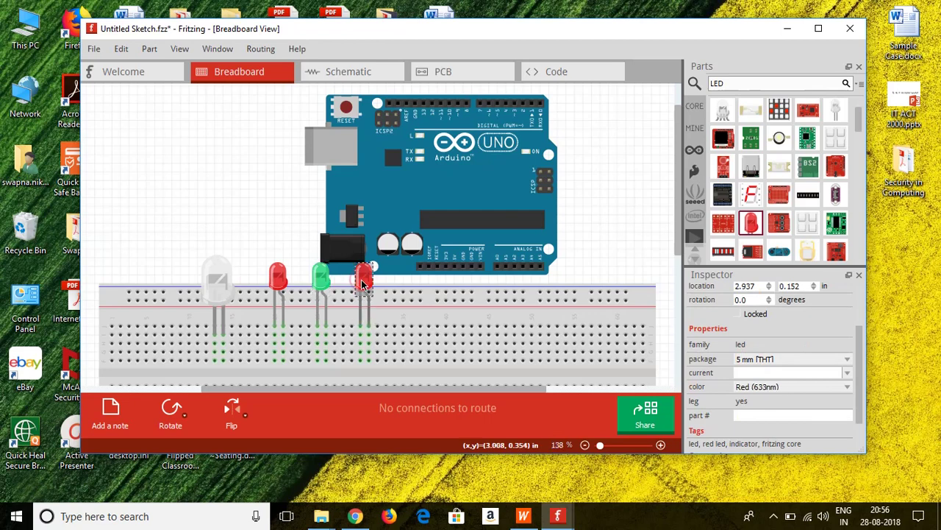
left_click(847, 386)
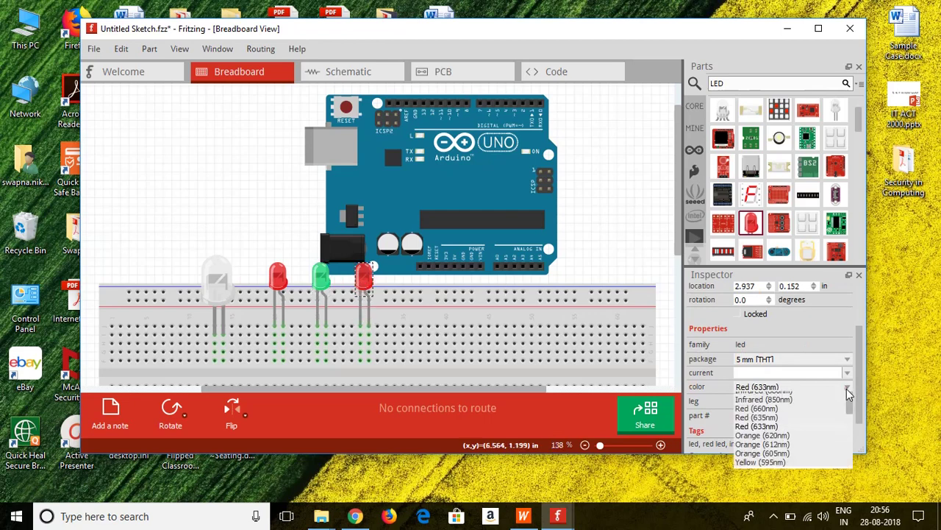
scroll(850, 435, "down", 1)
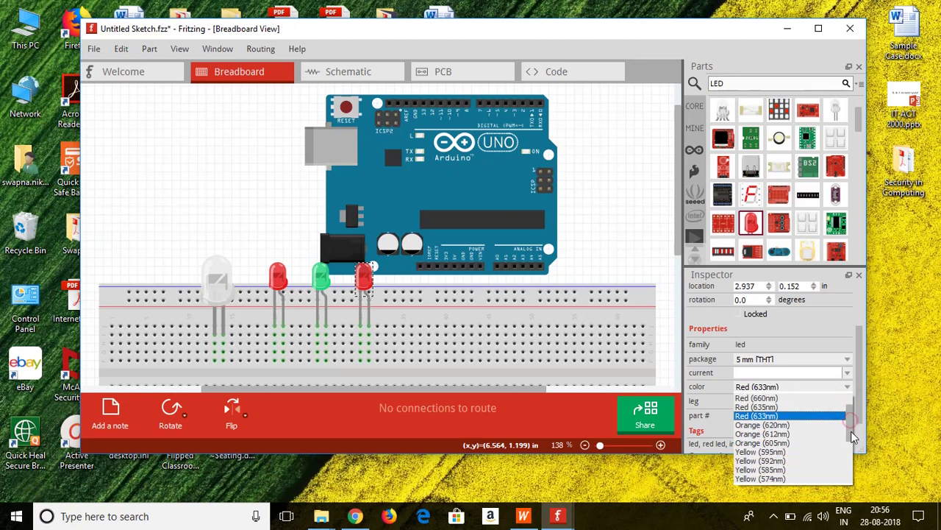
scroll(853, 442, "down", 2)
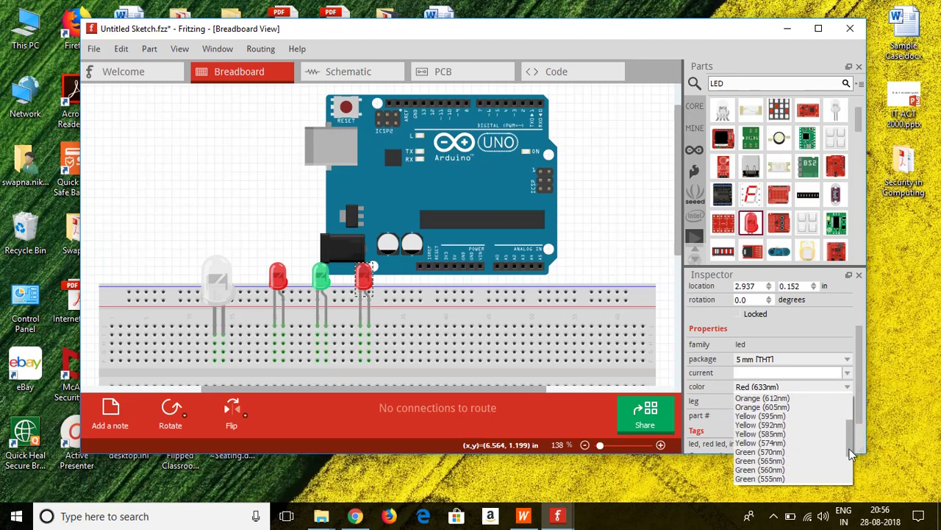
left_click(788, 471)
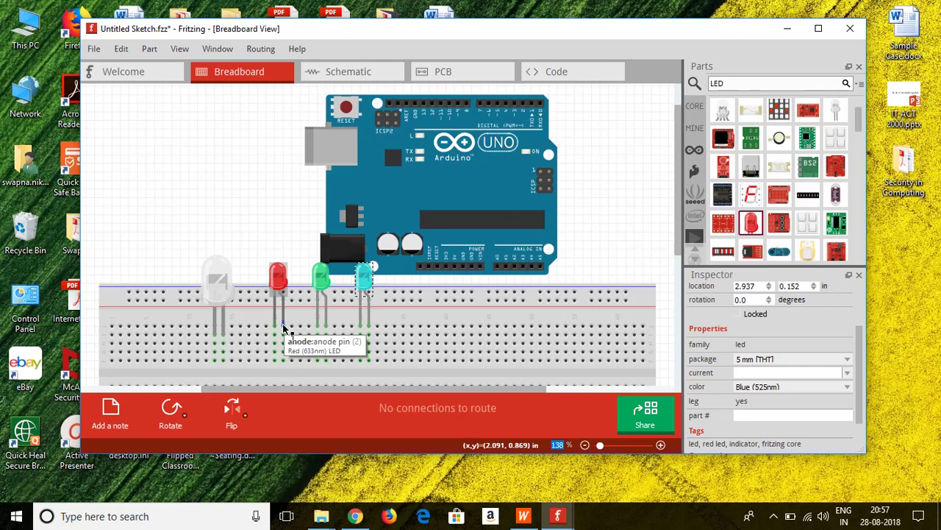
Step: Delete the clear 10mm LED from the breadboard
left_click_drag(283, 325, 275, 336)
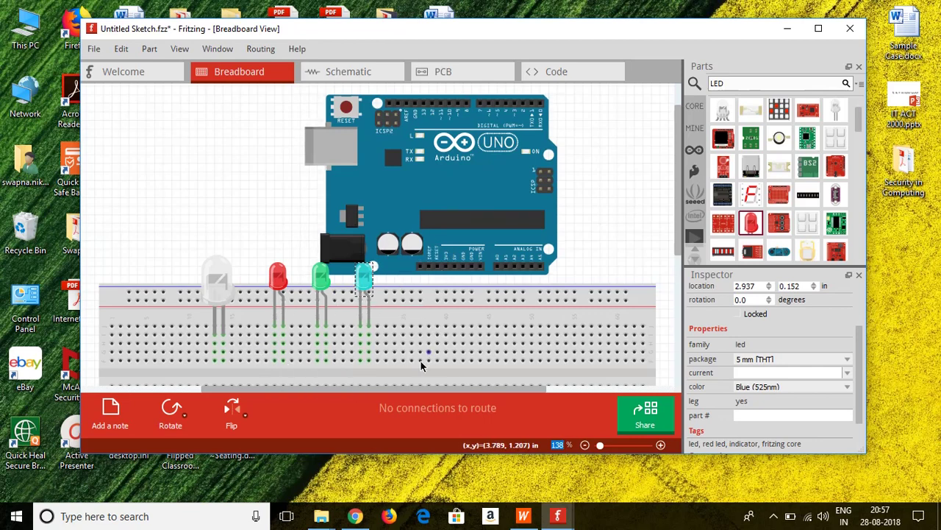
left_click(217, 298)
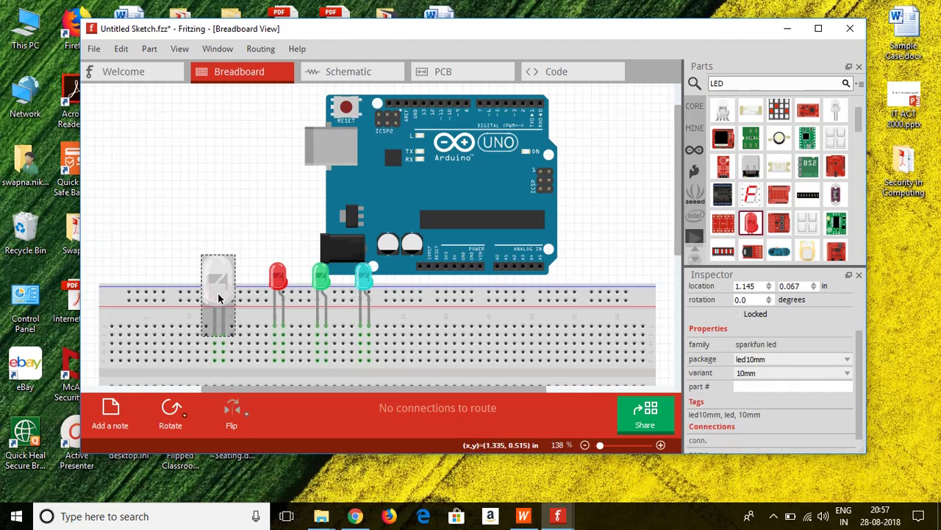
right_click(218, 298)
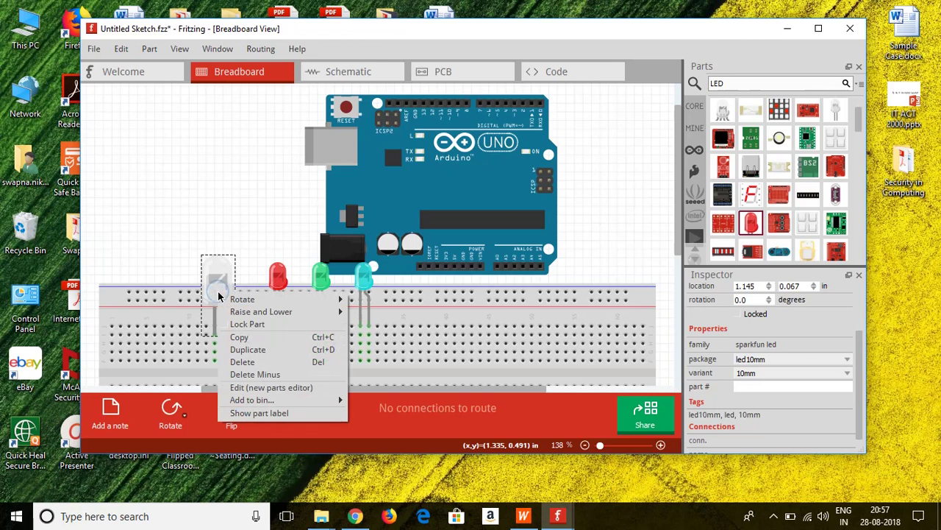
left_click(252, 365)
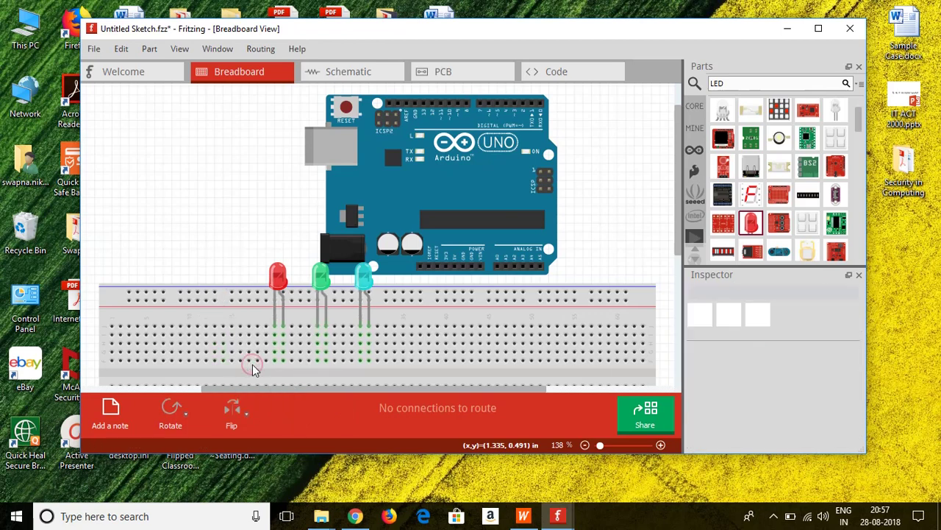
Step: Look through the breadboard's available size options and keep full+
left_click(446, 321)
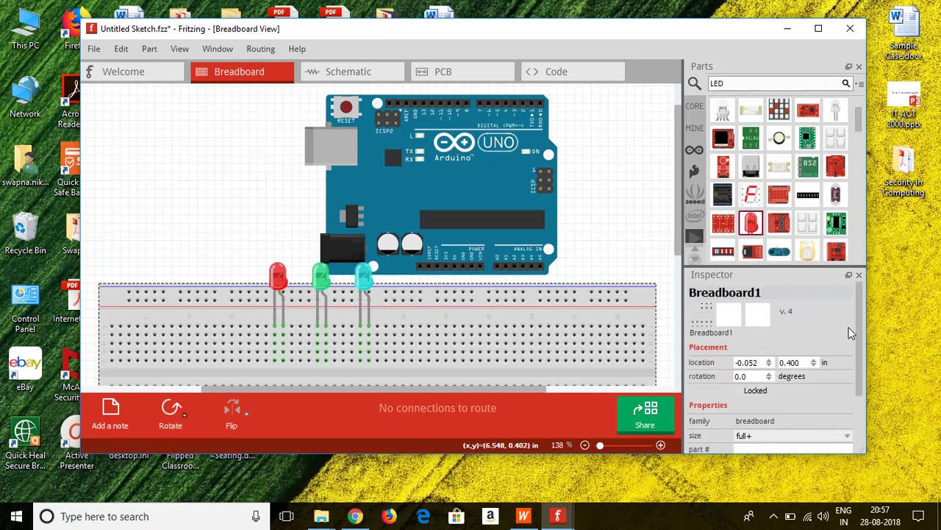
scroll(862, 331, "down", 1)
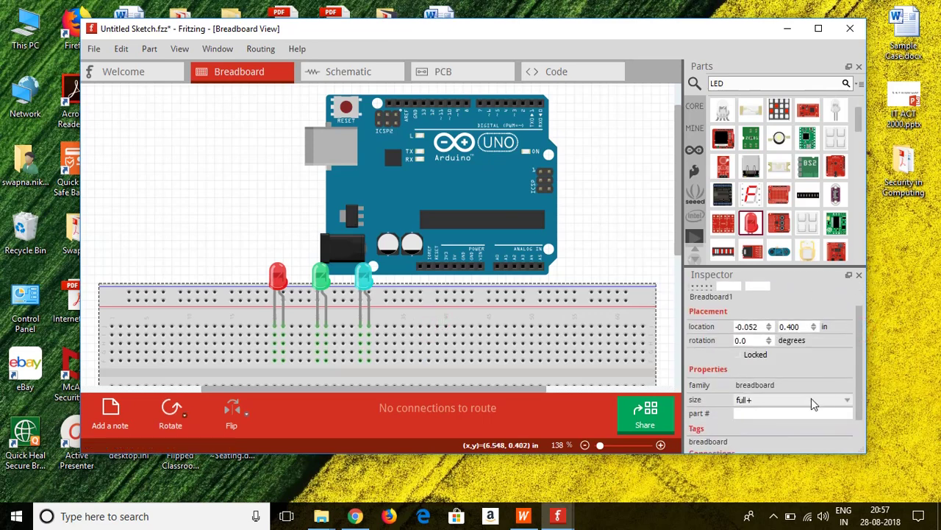
left_click(850, 400)
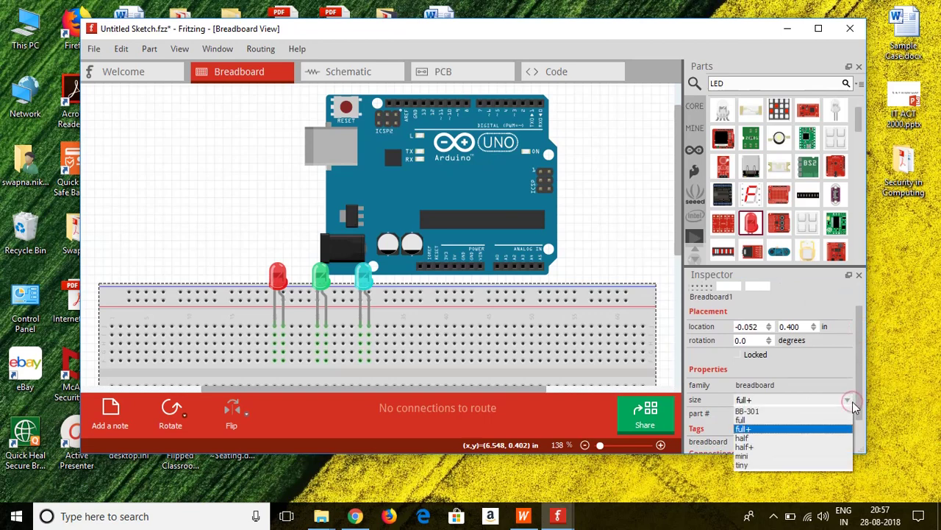
left_click(804, 429)
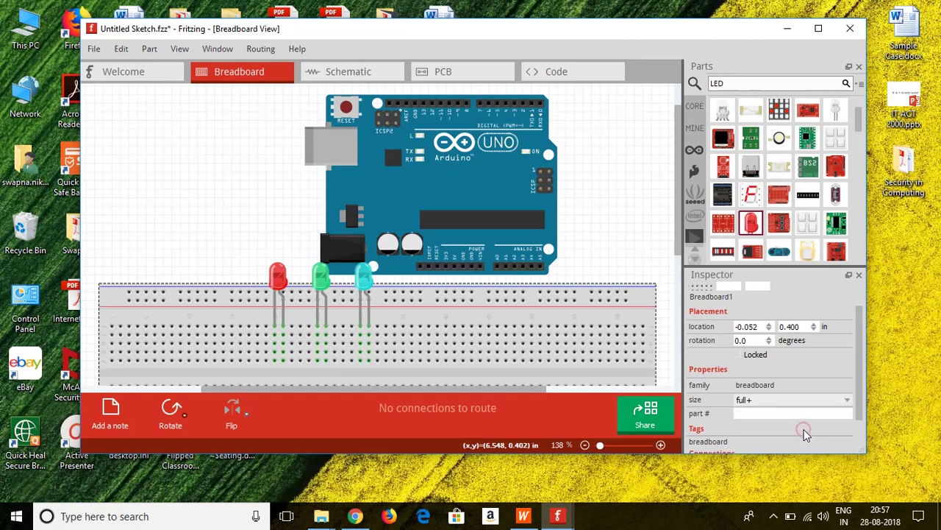
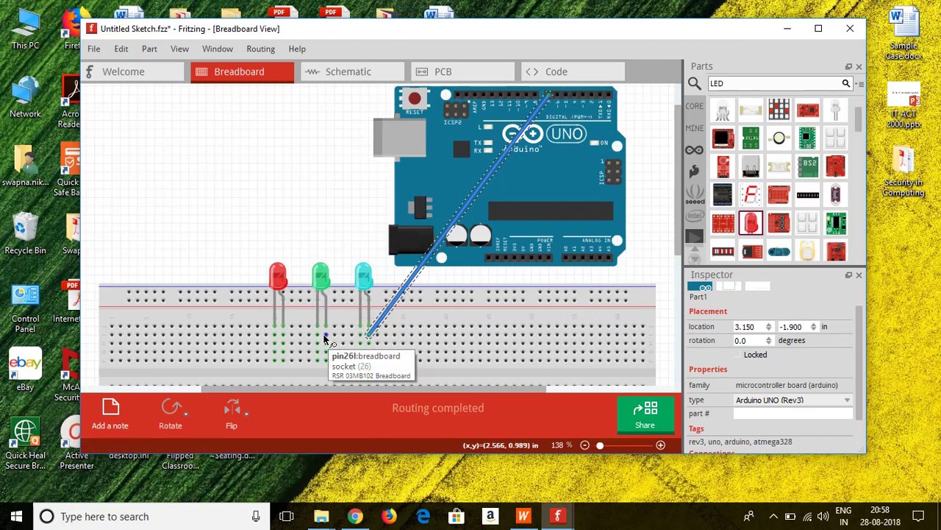
Step: Draw a wire from the breadboard socket below the green LED's anode to the Arduino's digital pin 9
left_click_drag(325, 338, 527, 97)
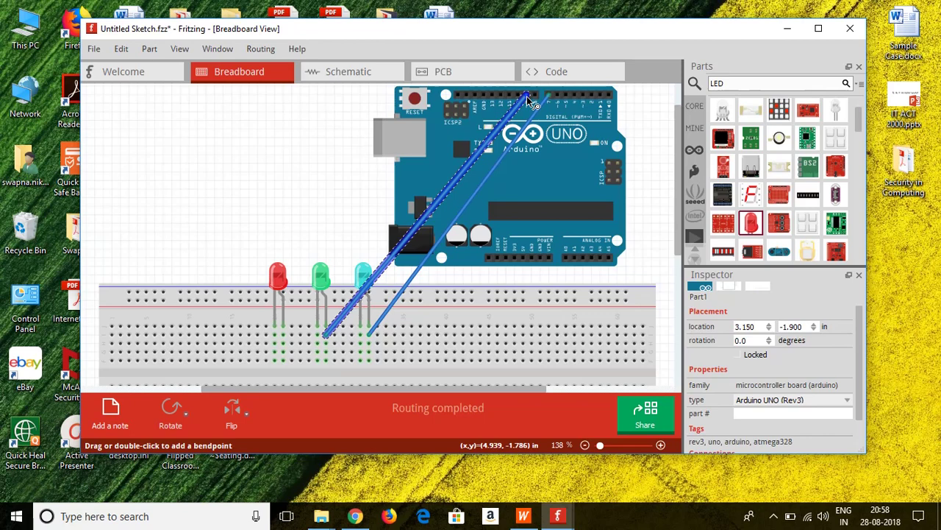
left_click(567, 136)
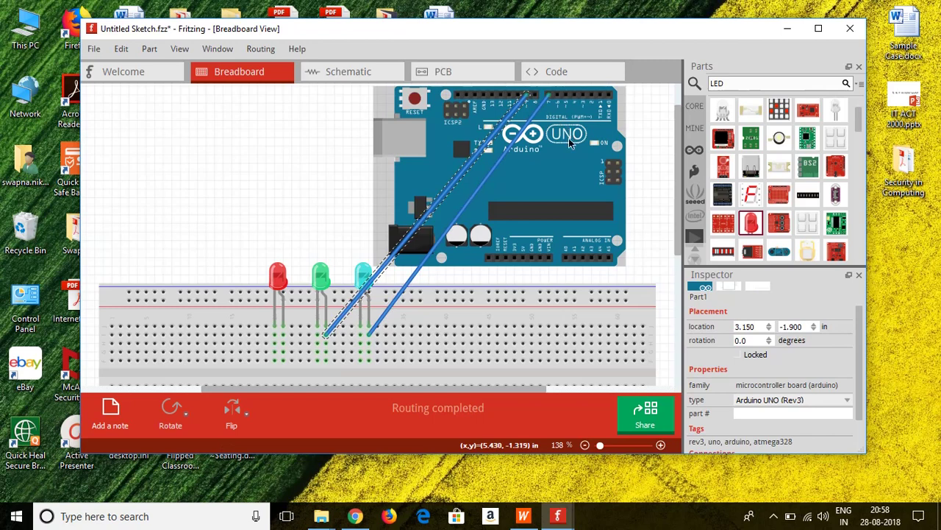
Step: Rotate the Arduino Uno 180 degrees and move the Arduino end of the green LED's wire to digital pin 5
left_click(557, 176)
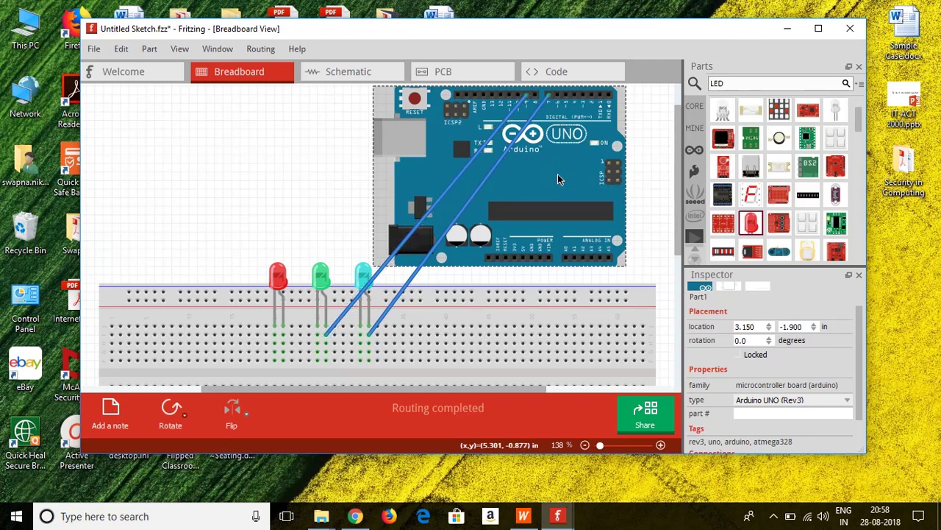
left_click(170, 412)
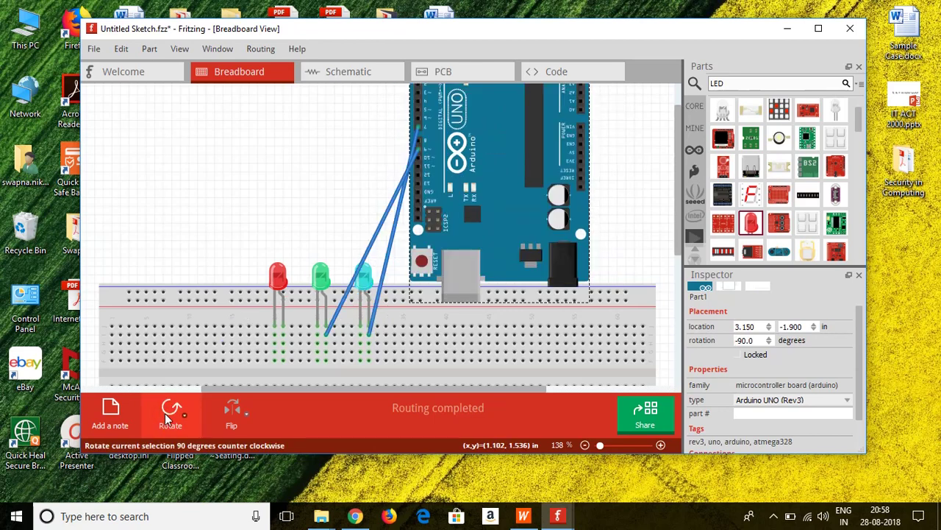
left_click(167, 416)
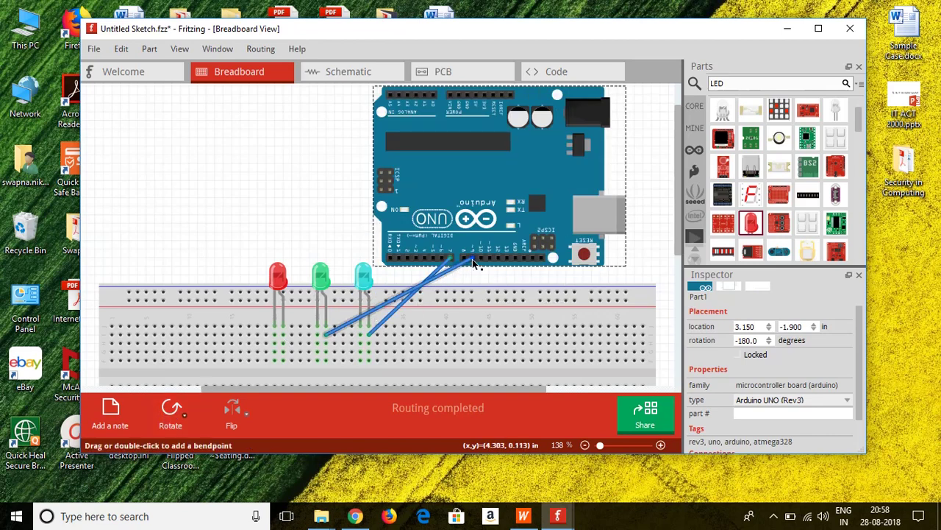
left_click_drag(475, 263, 433, 262)
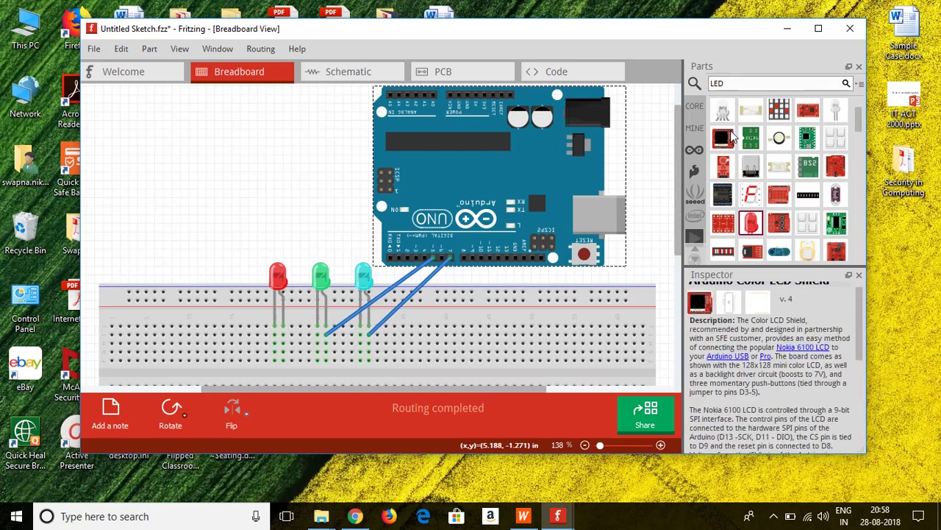
Step: Search the parts library for resistor and place a 220Ω resistor on the breadboard, to the right of the blue LED
left_click(726, 84)
key("BackSpace")
key("BackSpace")
key("BackSpace")
type("resistor")
key("Return")
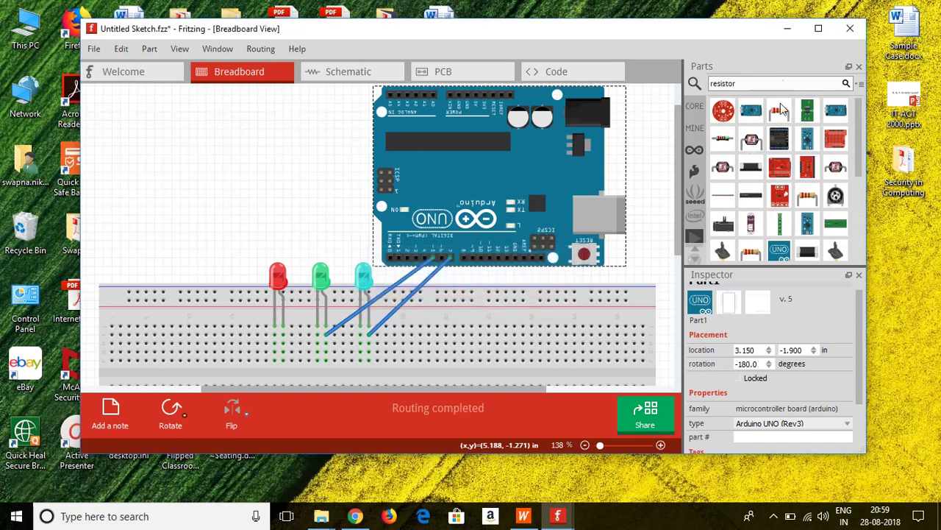
left_click_drag(781, 109, 456, 353)
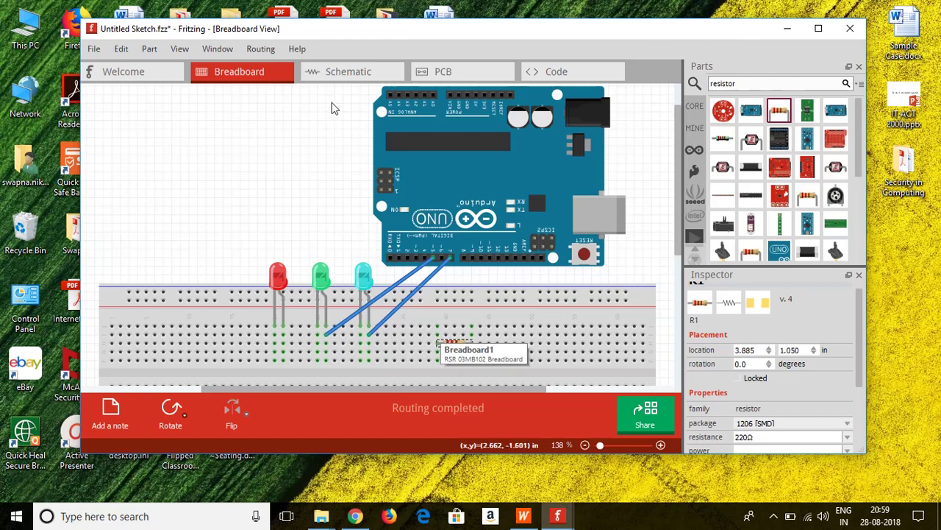
Step: View the circuit in the Schematic and PCB views, then open the Code view
left_click(330, 77)
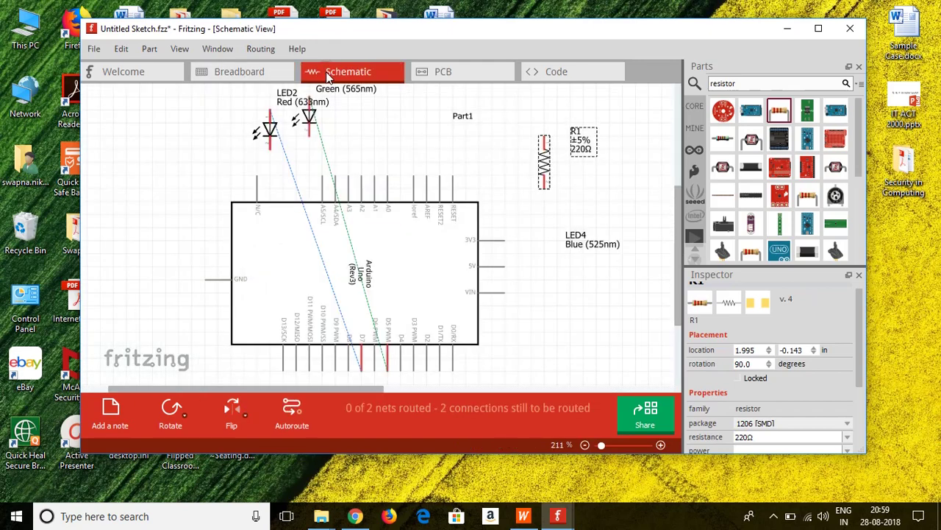
left_click(429, 72)
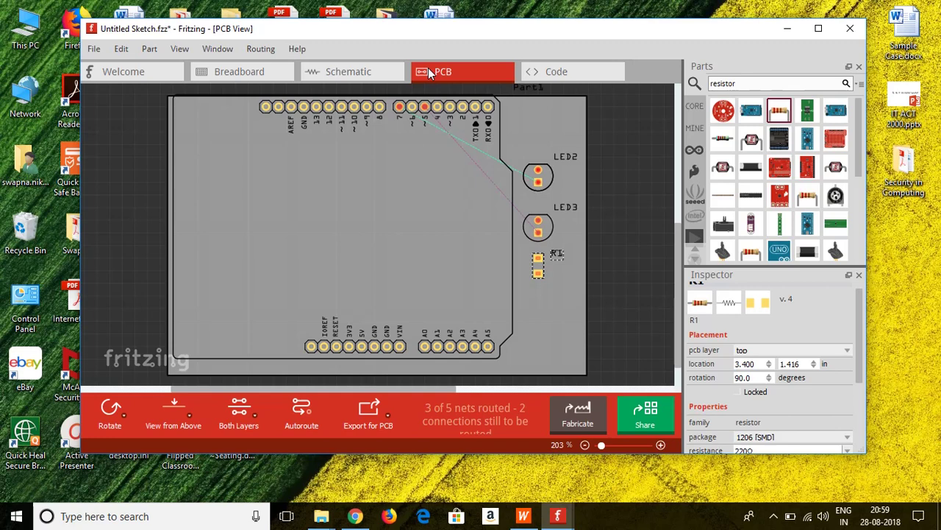
left_click(546, 72)
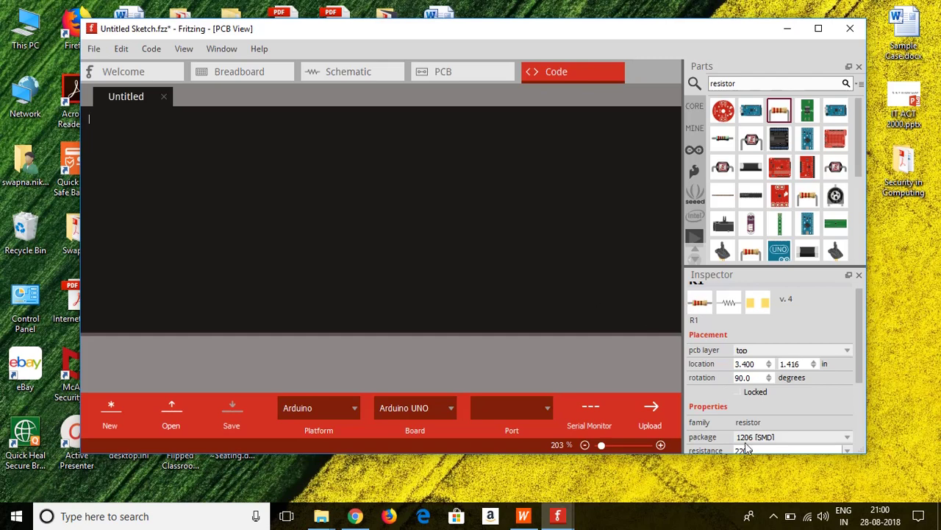
left_click(774, 517)
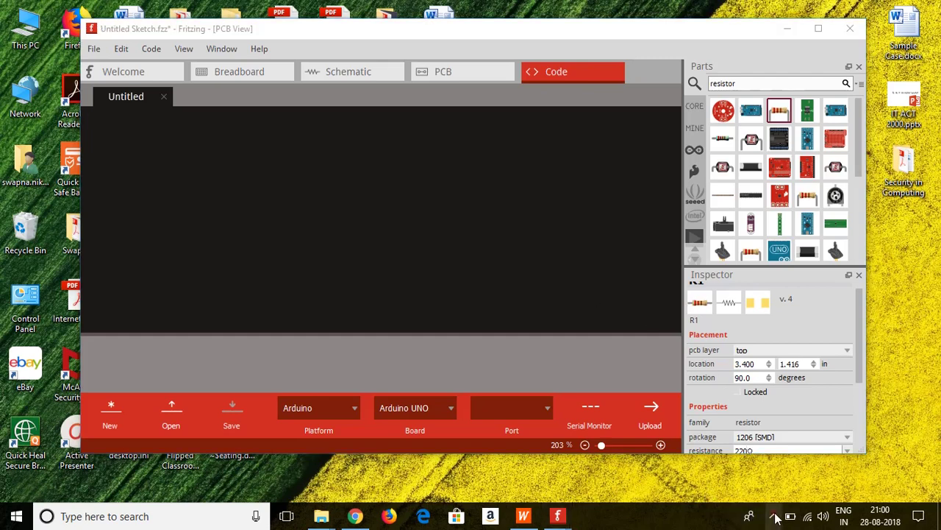
left_click(774, 487)
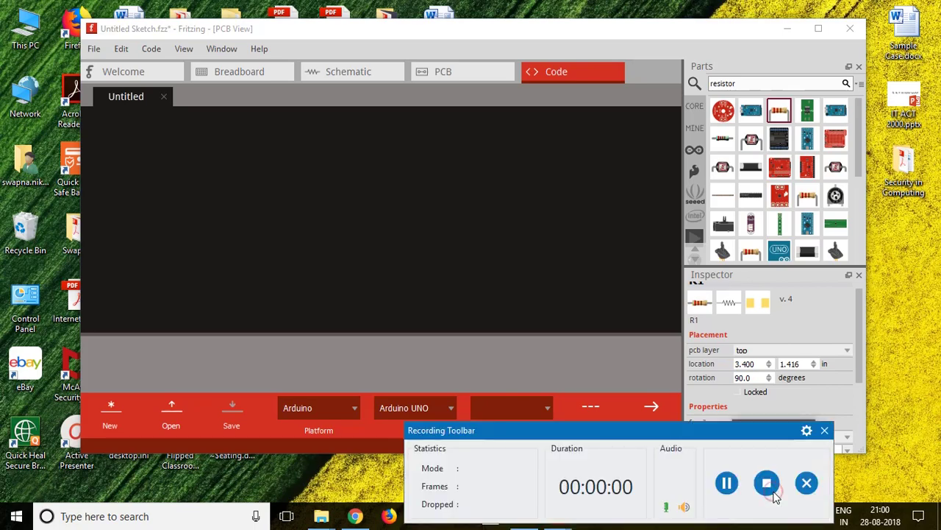